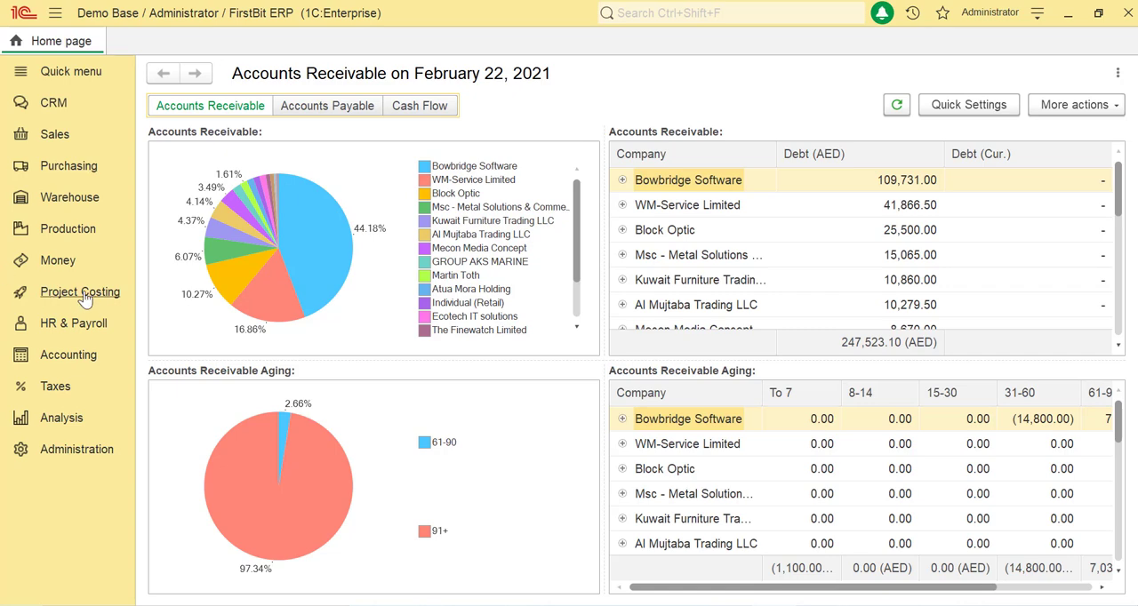
# Step: Open the accounting service tool Month End Closing and set its entity to XYZ Company
pyautogui.click(85, 364)
pyautogui.scroll(-3, 470, 370)
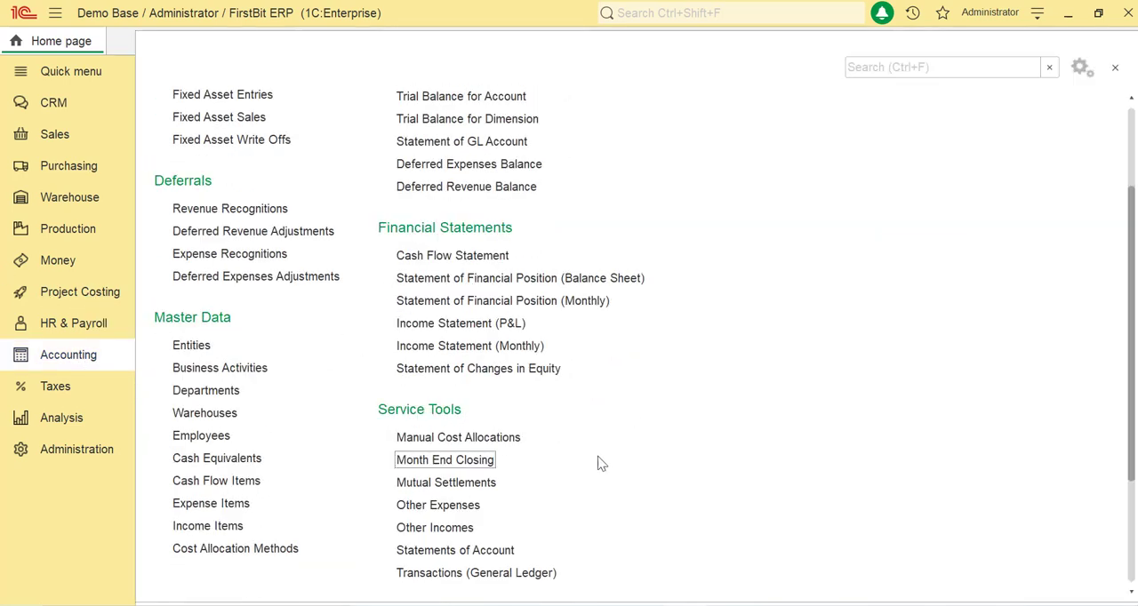
pyautogui.click(487, 464)
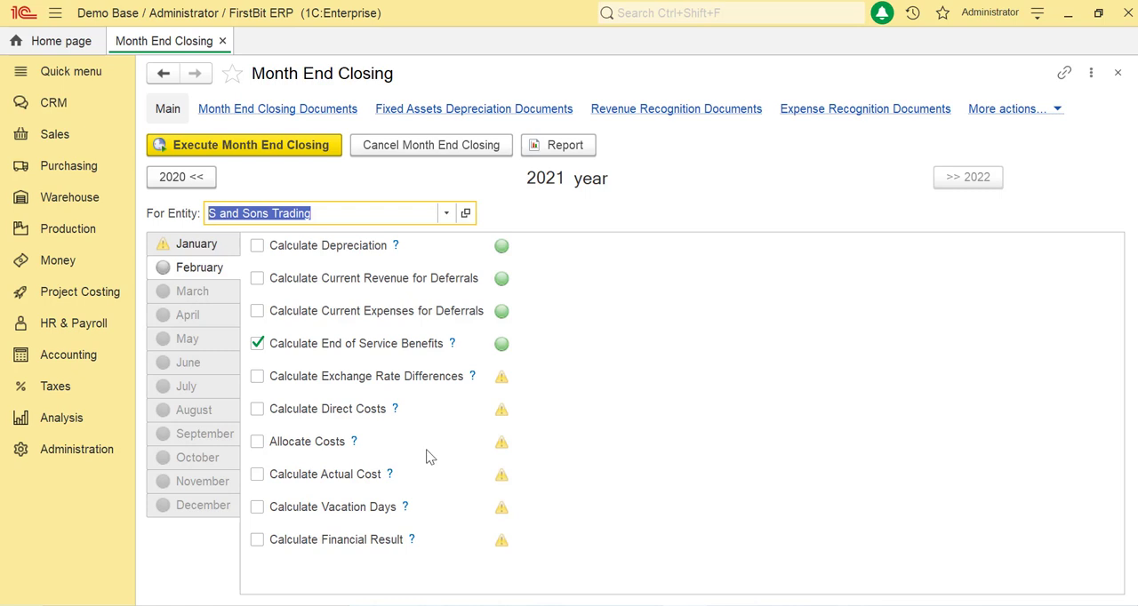
pyautogui.click(446, 213)
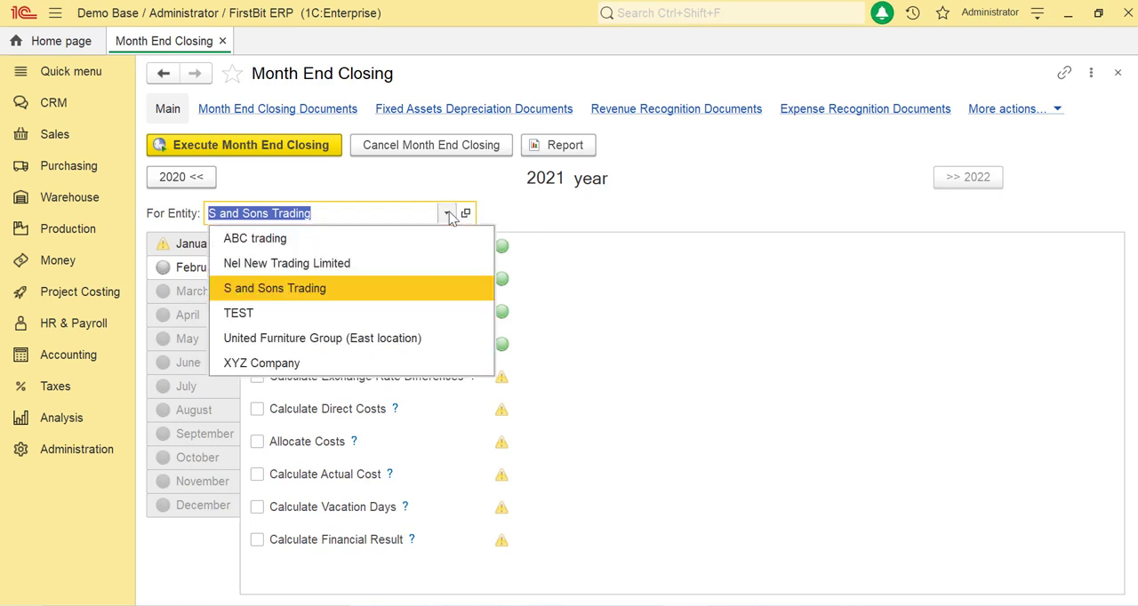
pyautogui.click(266, 363)
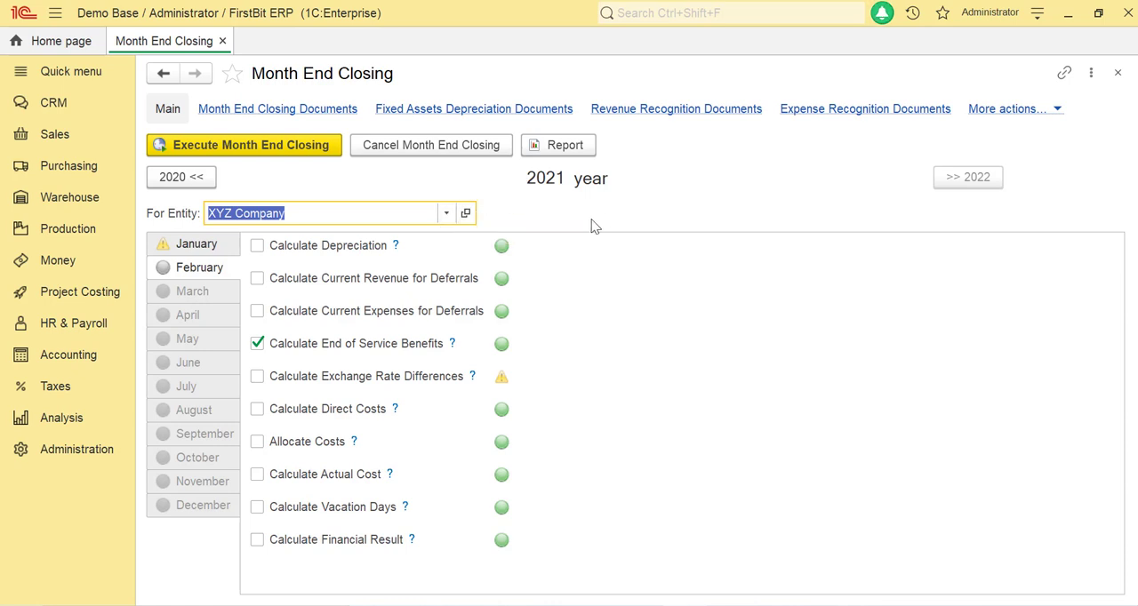
# Step: Switch the closing year to 2020 and back to 2021, and open January with Calculate End of Service Benefits deselected
pyautogui.click(194, 178)
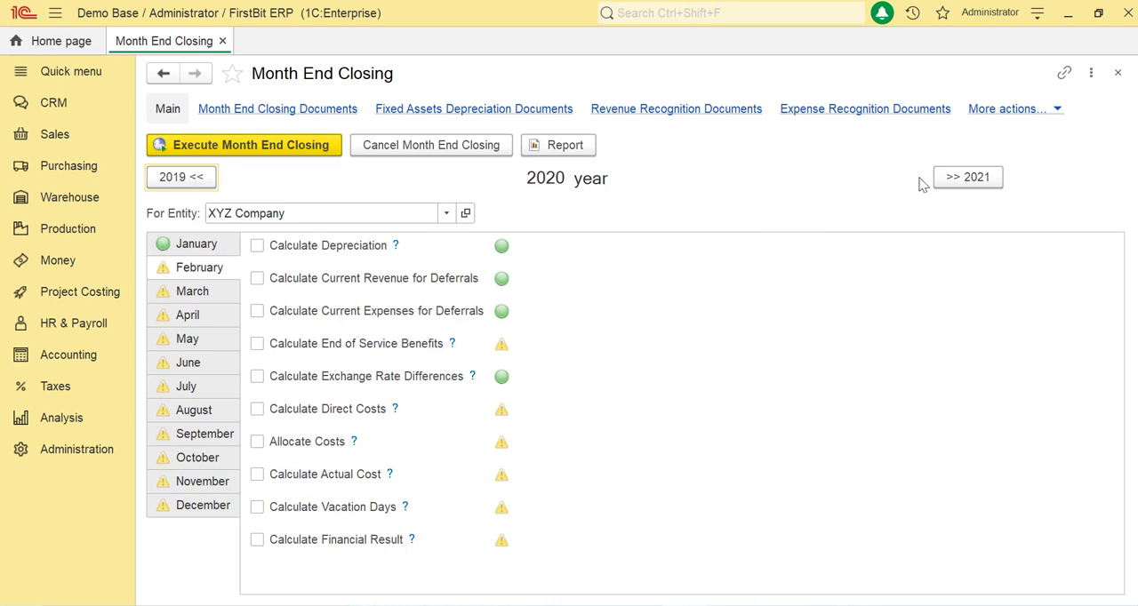
pyautogui.click(967, 177)
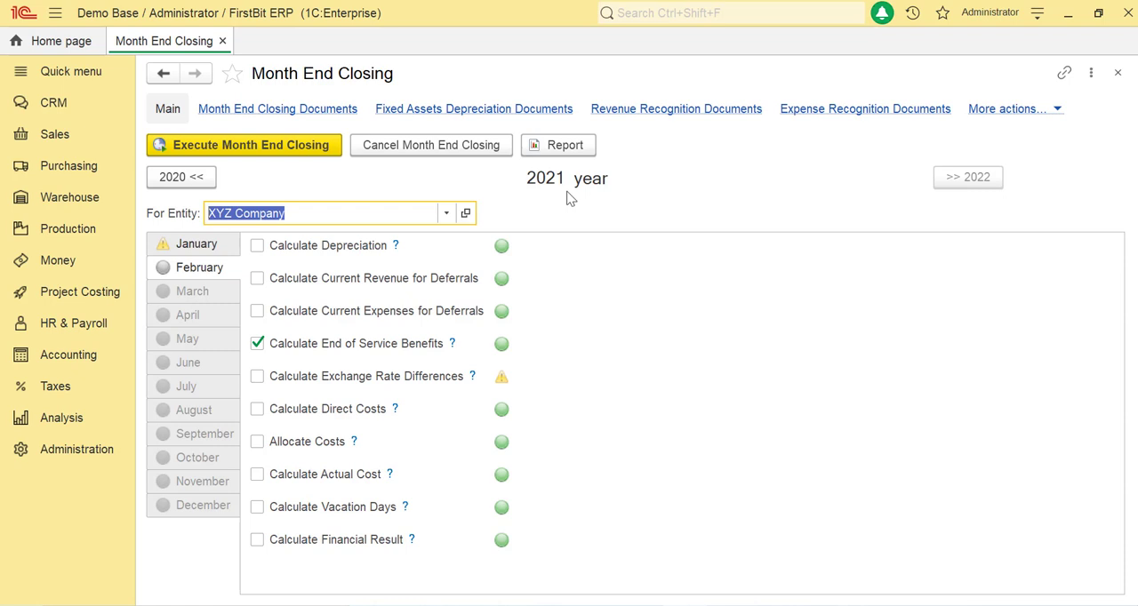
pyautogui.click(211, 253)
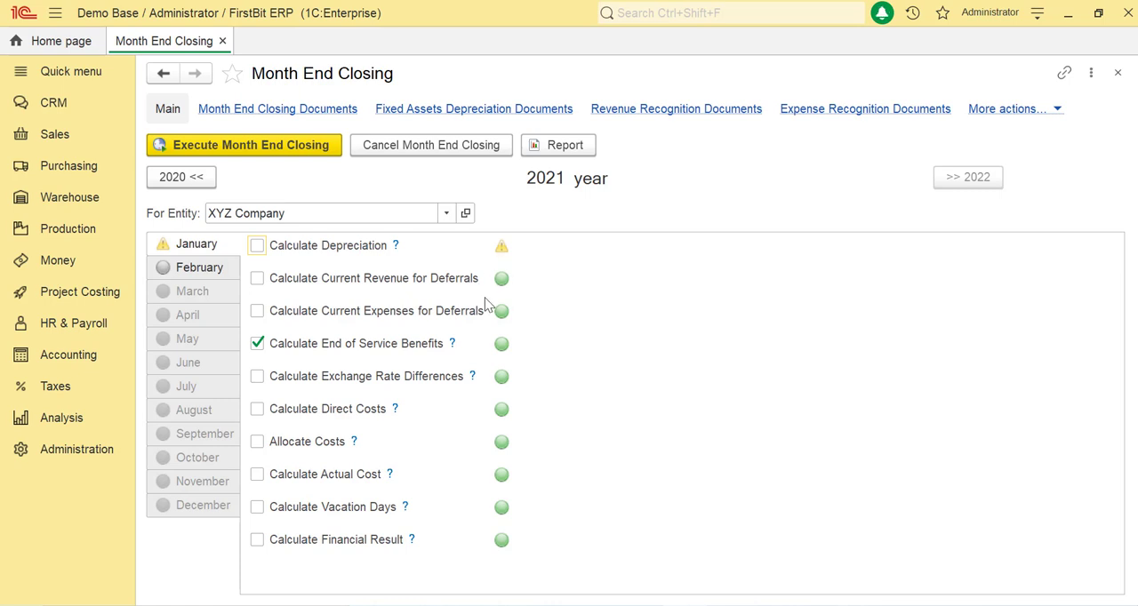
pyautogui.click(175, 252)
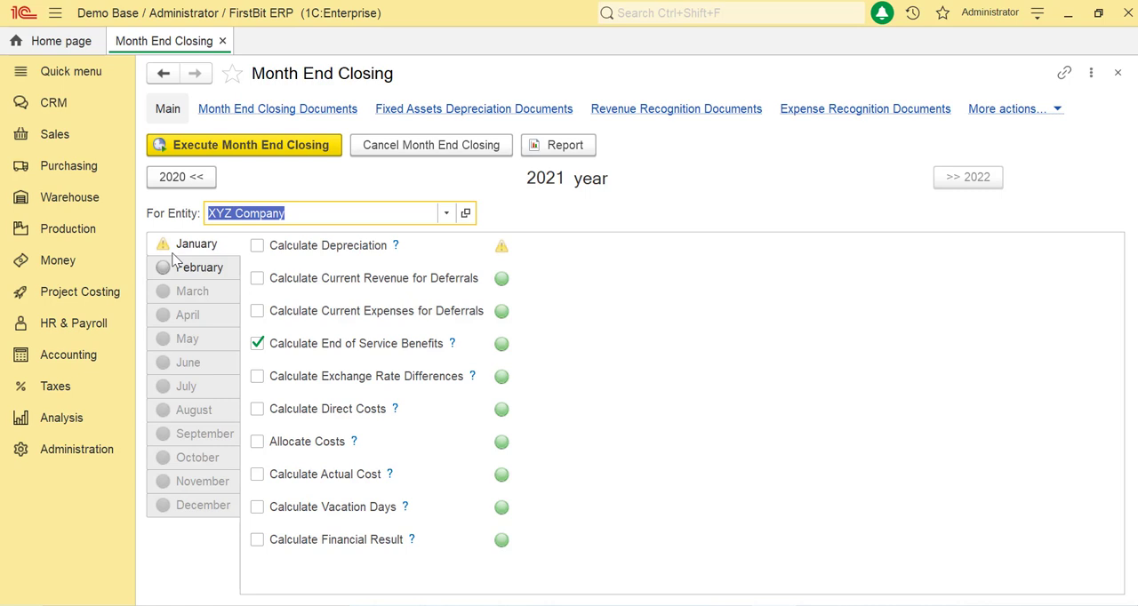
pyautogui.click(176, 267)
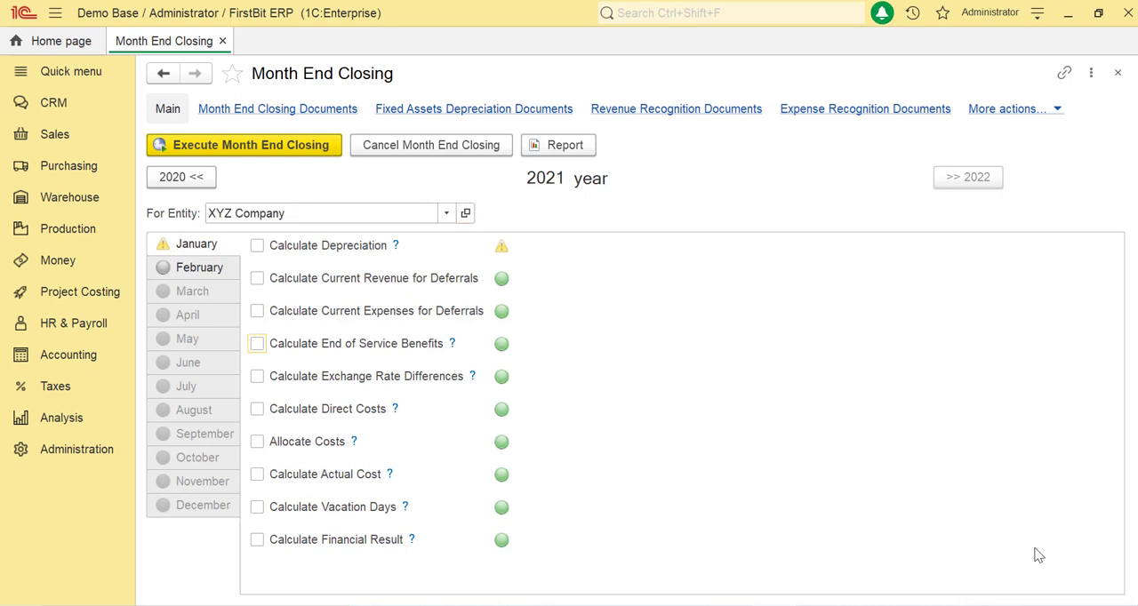
# Step: Include depreciation, current revenue and expenses for deferrals, end of service benefits and exchange rate differences in January's closing, and view the general service settings
pyautogui.click(276, 250)
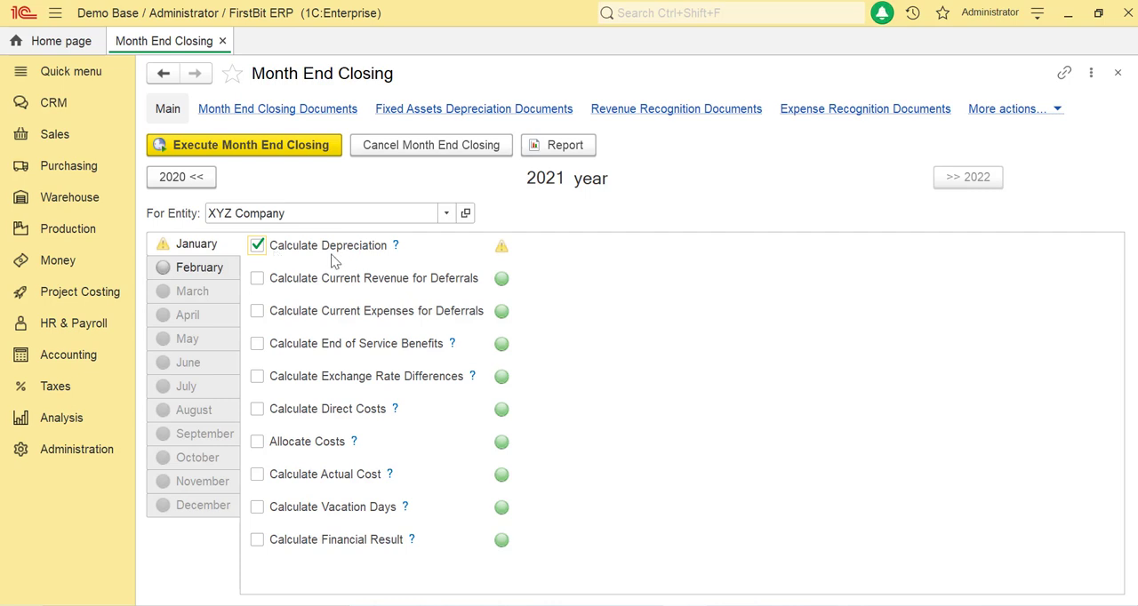
pyautogui.click(254, 279)
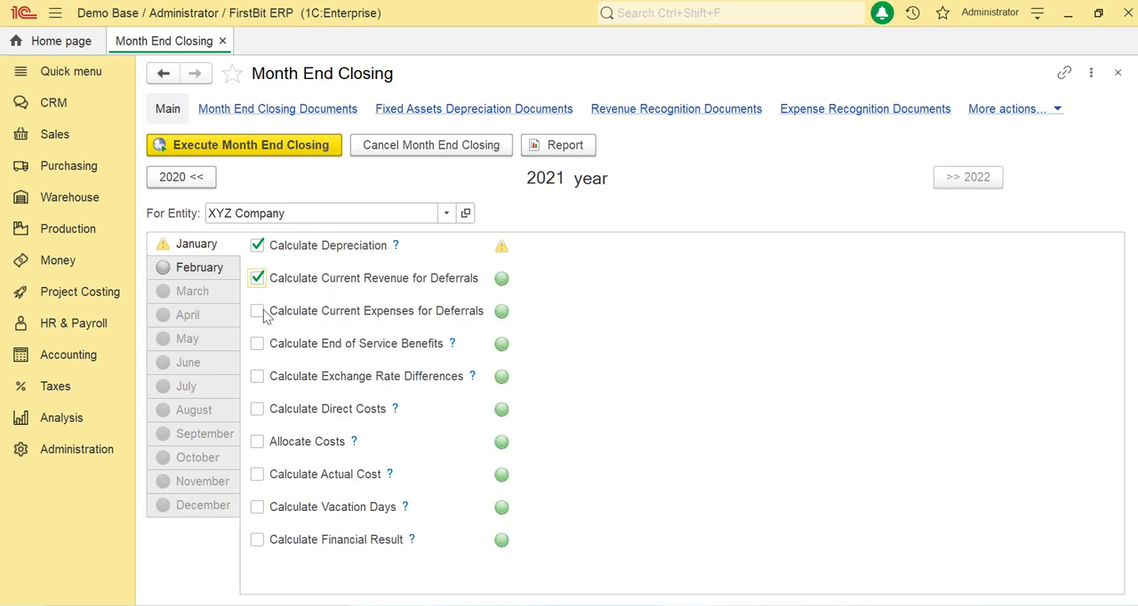
pyautogui.click(258, 312)
pyautogui.click(257, 344)
pyautogui.click(255, 378)
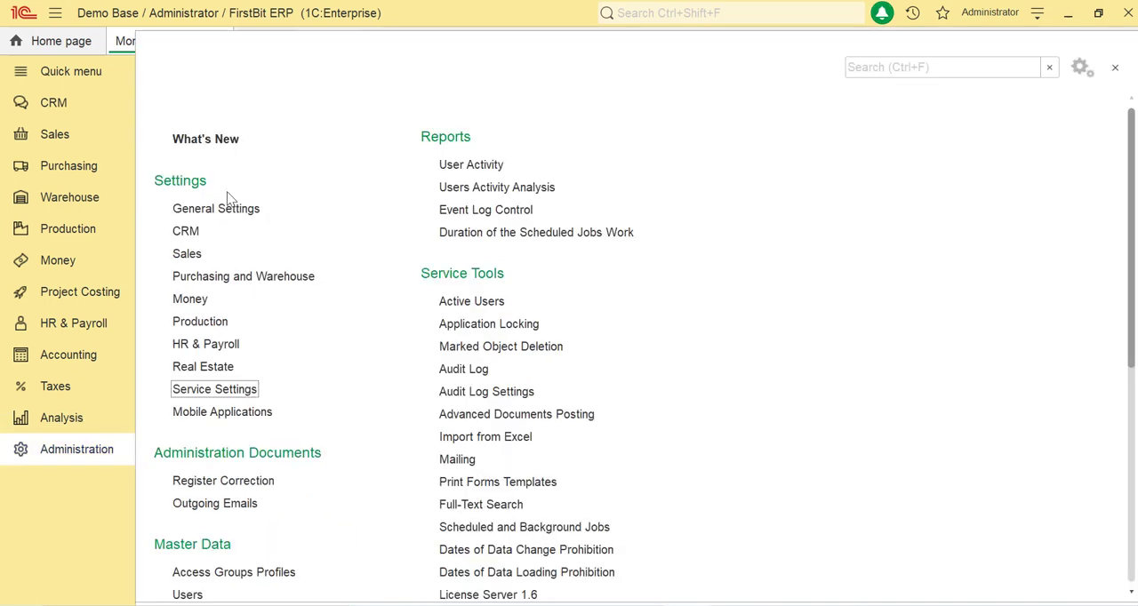
pyautogui.click(233, 388)
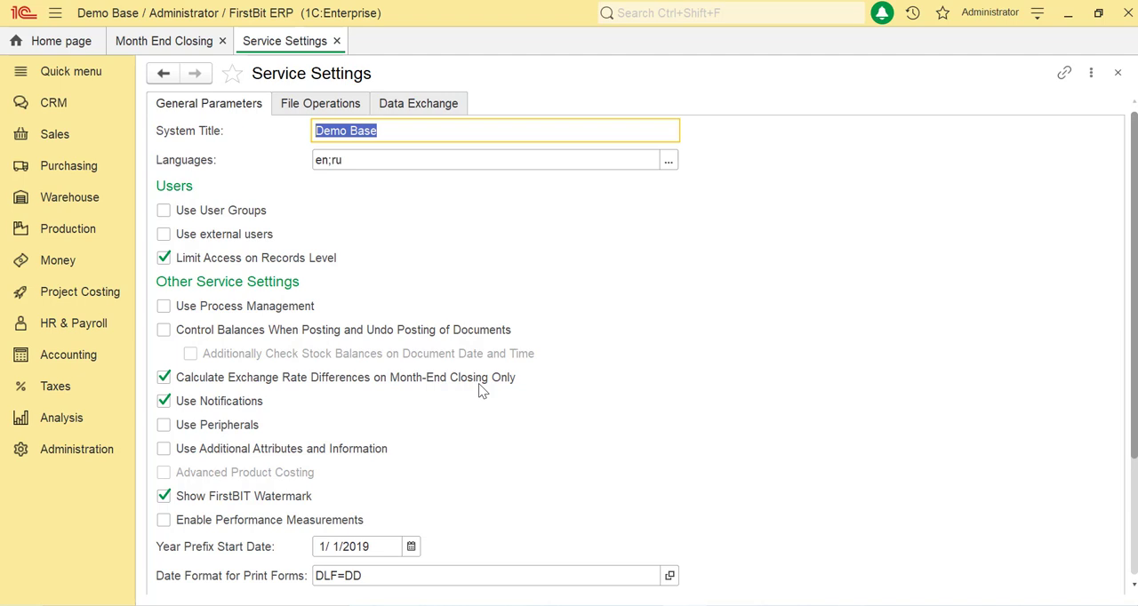
pyautogui.click(192, 45)
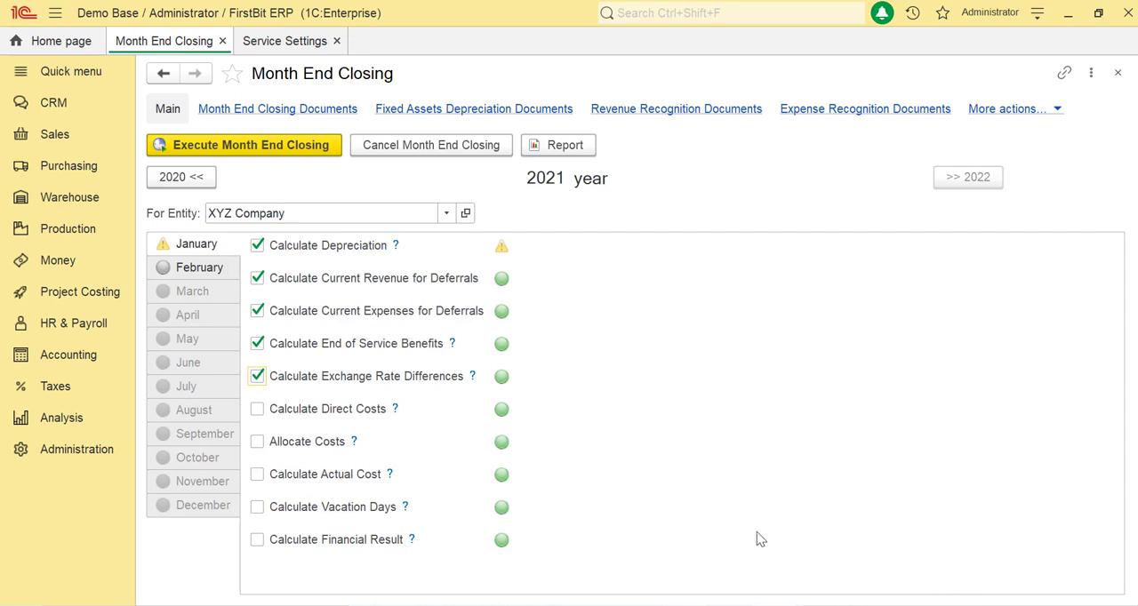
# Step: Include direct costs, cost allocation, actual cost, vacation days and financial result, and execute the January month-end closing
pyautogui.click(259, 410)
pyautogui.click(257, 442)
pyautogui.click(256, 477)
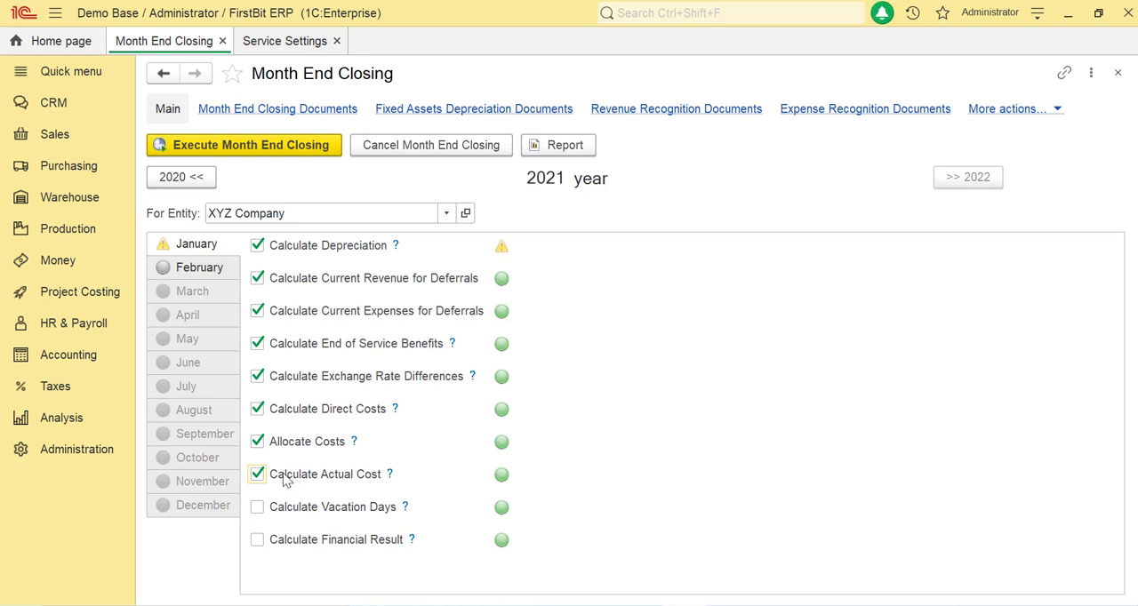
pyautogui.click(258, 508)
pyautogui.click(256, 543)
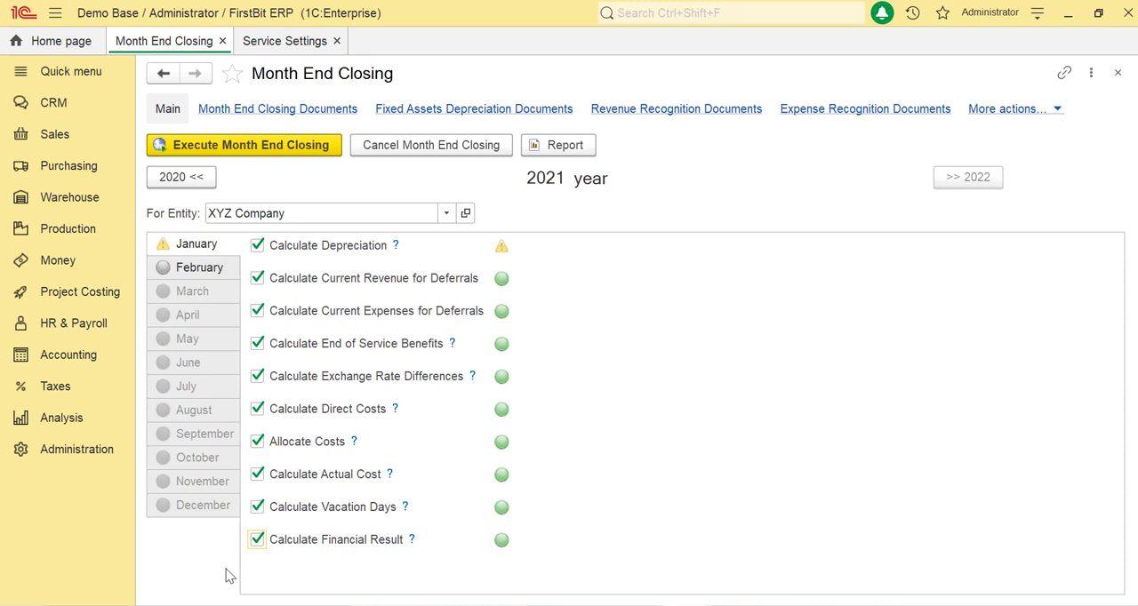
pyautogui.click(305, 153)
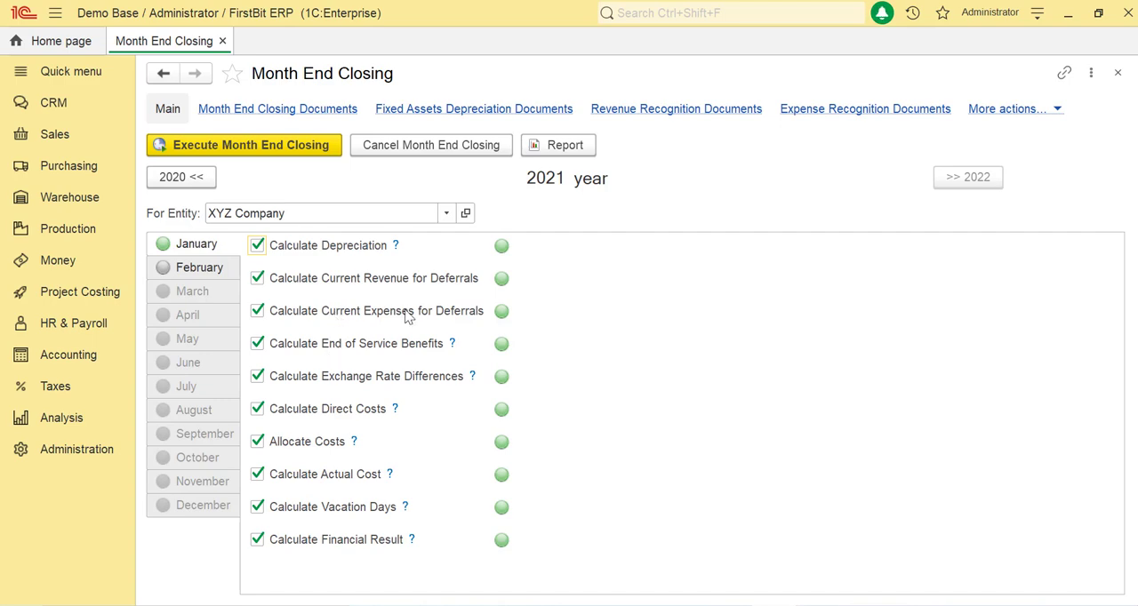
# Step: Generate the January month closing report, review its depreciation, exchange rate, production cost, financial result and error sections, and close it
pyautogui.click(569, 146)
pyautogui.scroll(-1, 361, 267)
pyautogui.scroll(1, 359, 264)
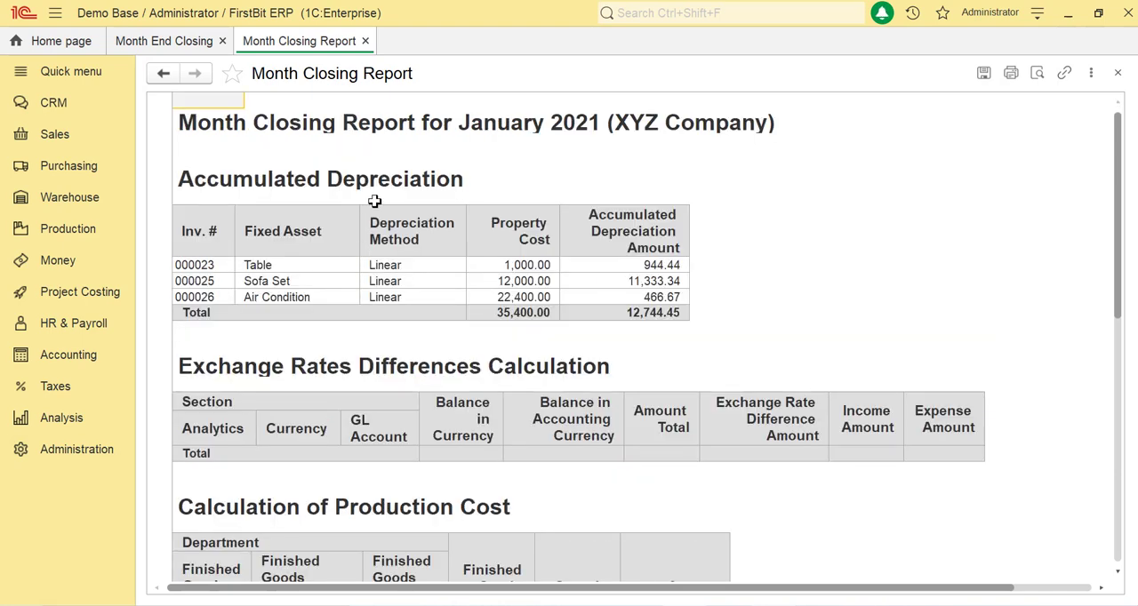
pyautogui.scroll(-5, 374, 201)
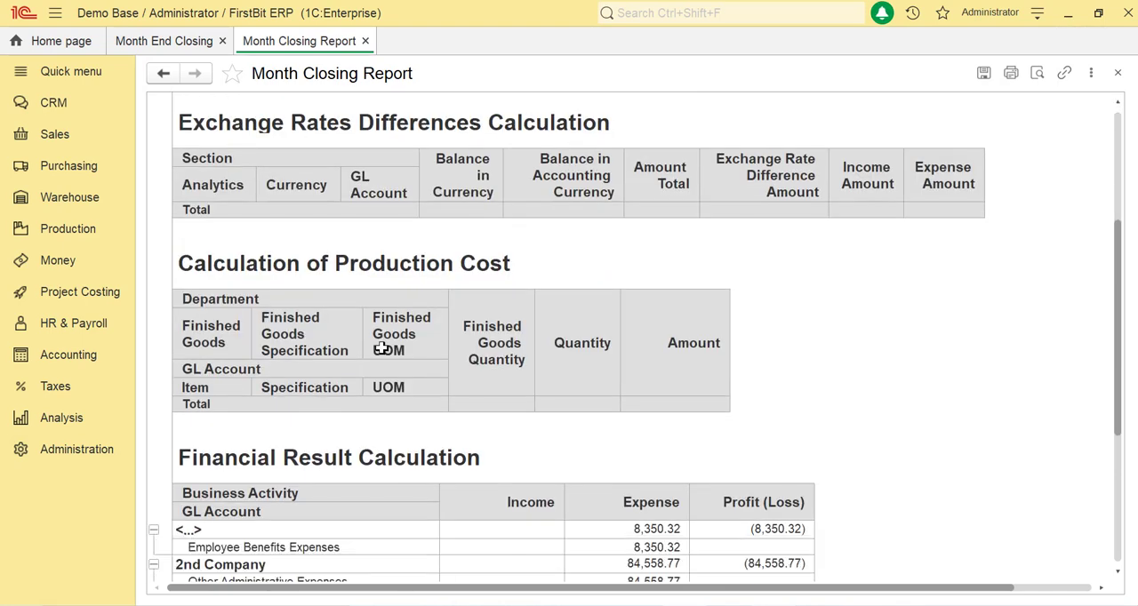
pyautogui.scroll(-5, 380, 348)
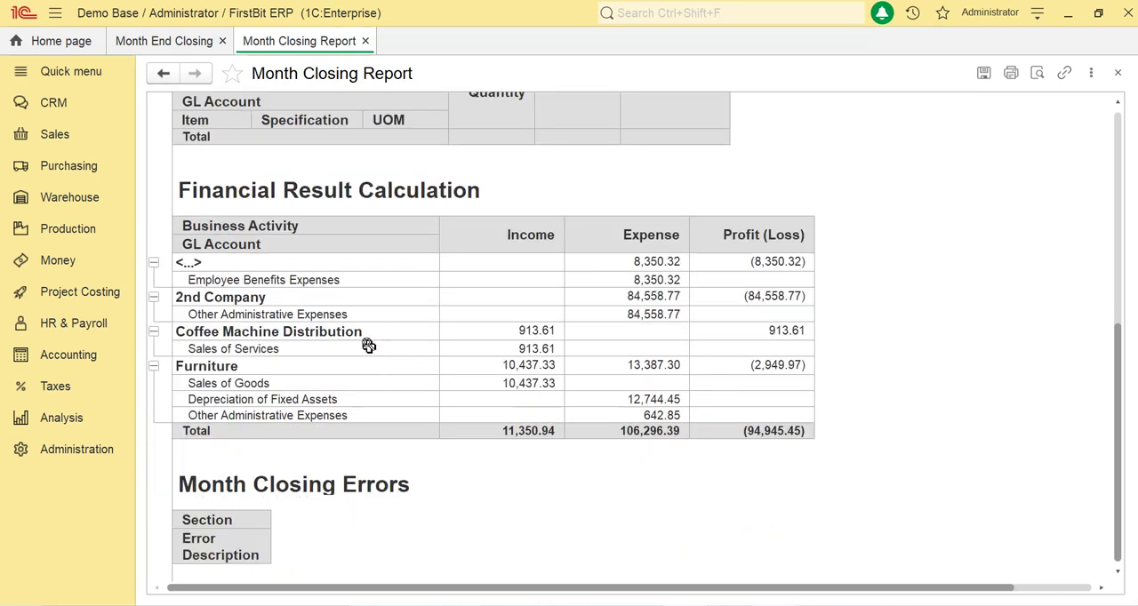
pyautogui.scroll(-2, 352, 430)
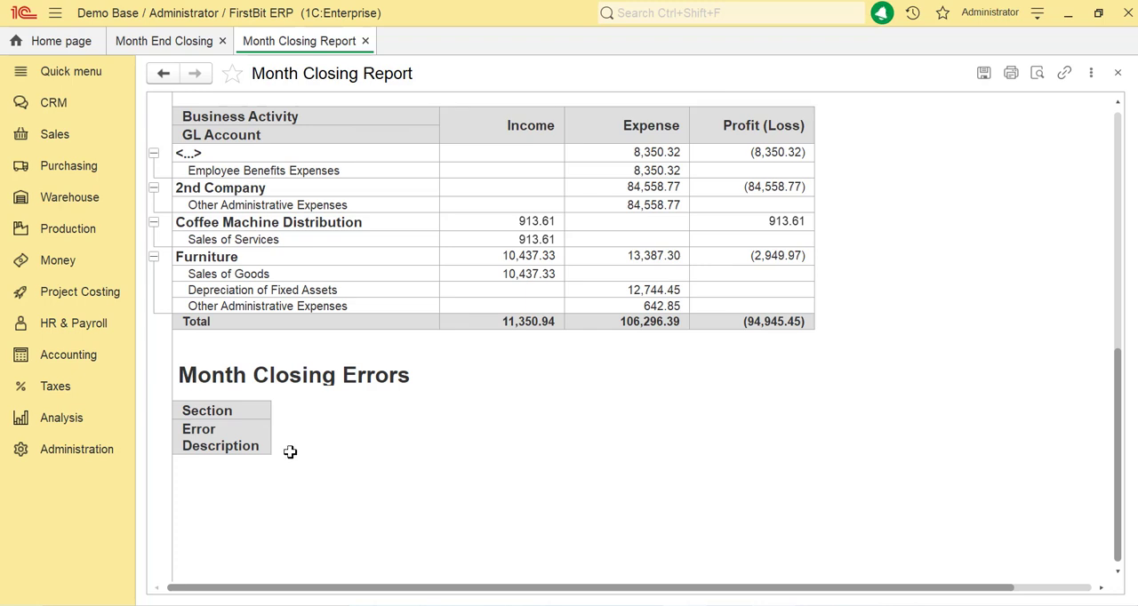
pyautogui.scroll(2, 294, 496)
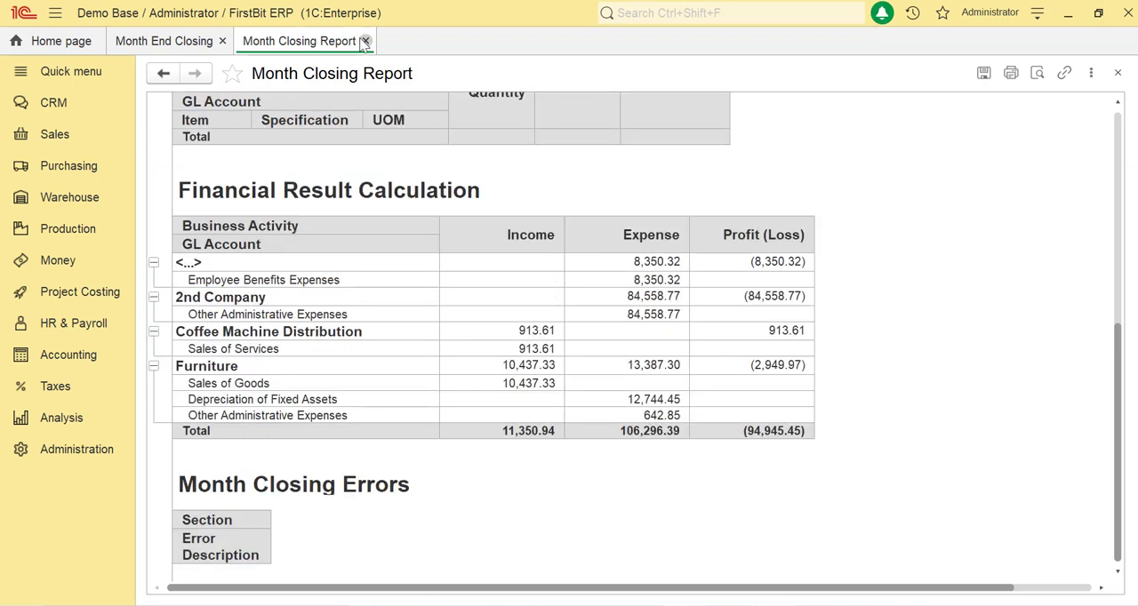
pyautogui.click(364, 41)
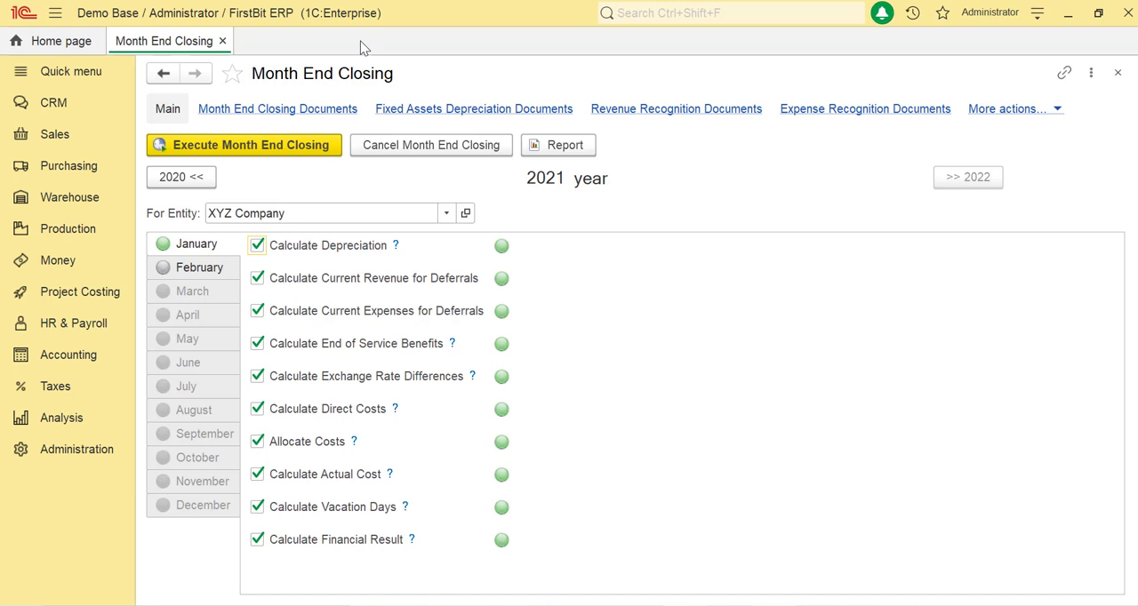